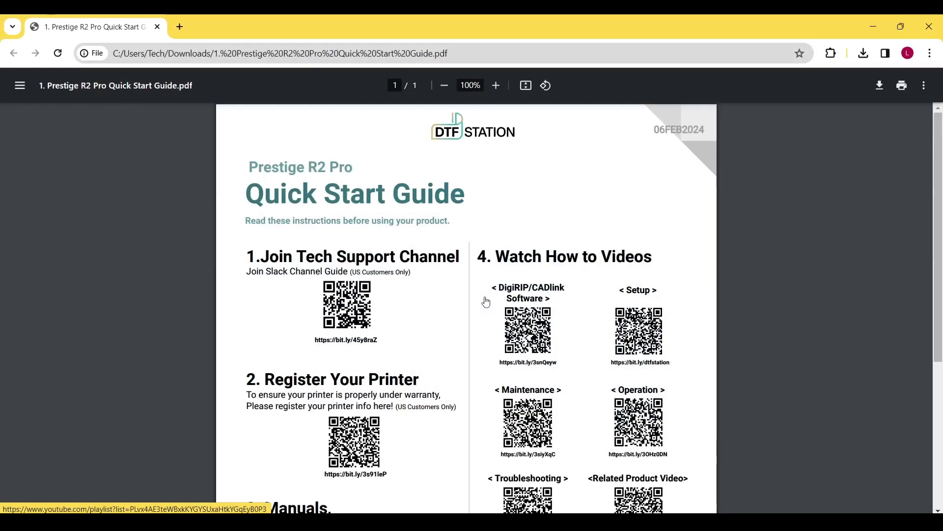
# Step: Follow the Quick Start Guide's section 3 link to the Prestige R2 Pro Printer USB Drive folder
pyautogui.scroll(-5, 485, 302)
pyautogui.click(289, 358)
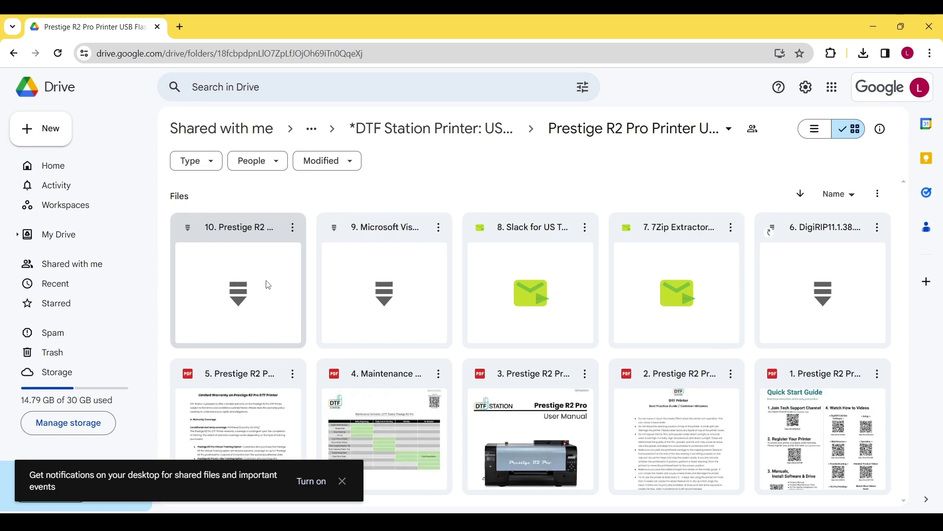
# Step: Download the 90.5 MB '10. Prestige R2 Pro Hoson Software (PrintExp).rar' despite the virus-scan warning
pyautogui.click(269, 285)
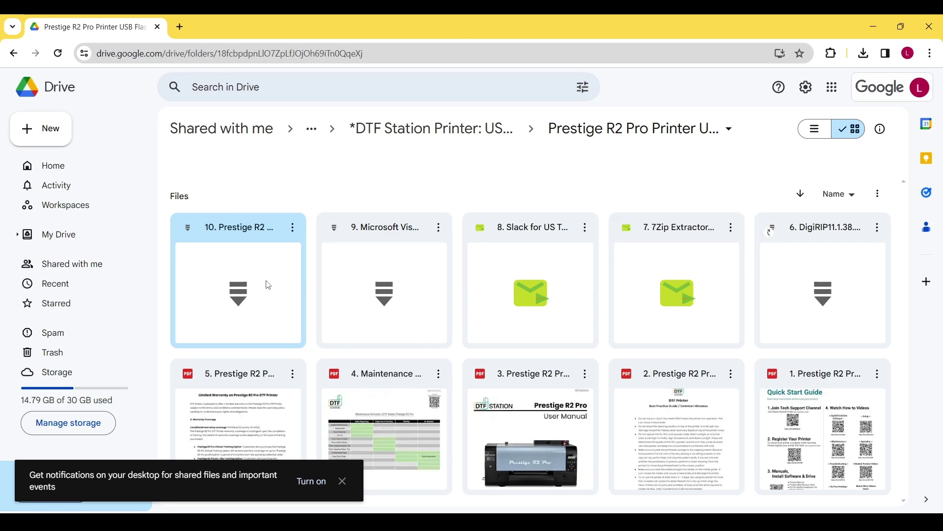
pyautogui.doubleClick(268, 285)
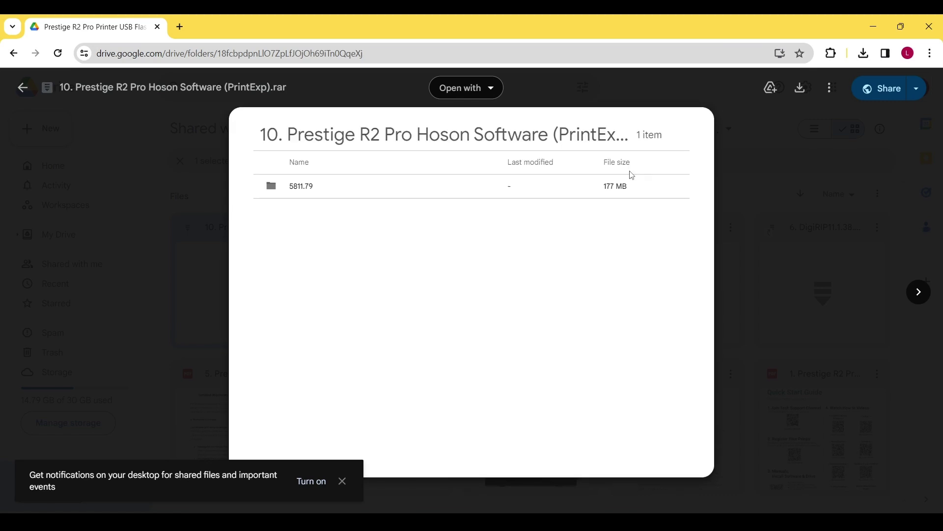
pyautogui.click(799, 85)
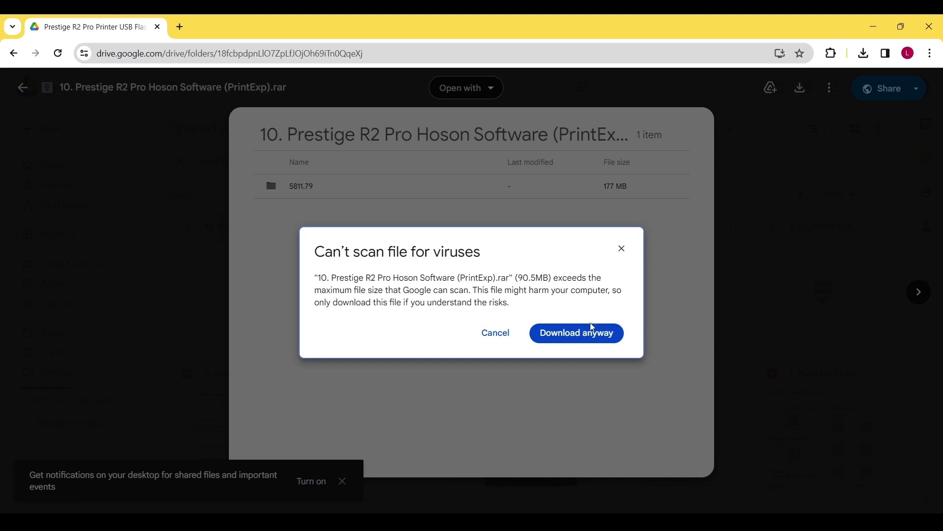
pyautogui.click(583, 337)
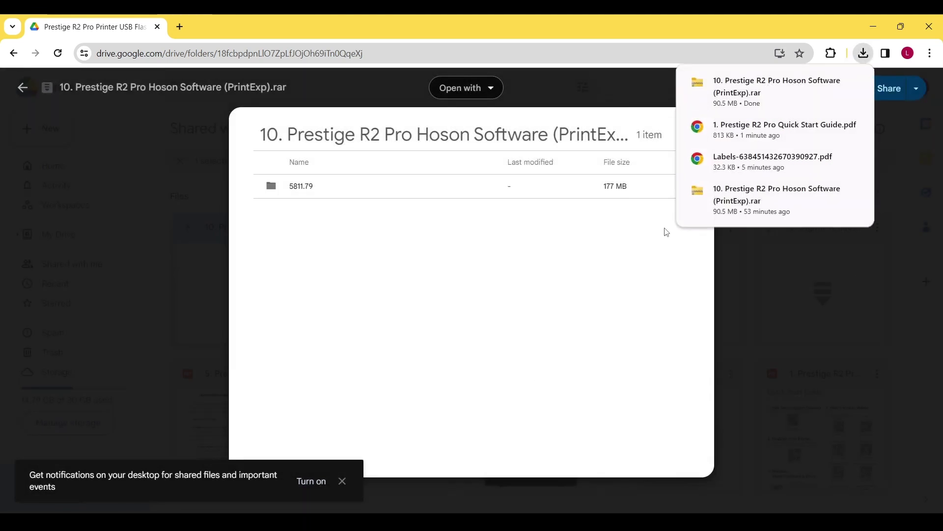
# Step: Extract the downloaded PrintExp archive to its suggested folder
pyautogui.click(831, 83)
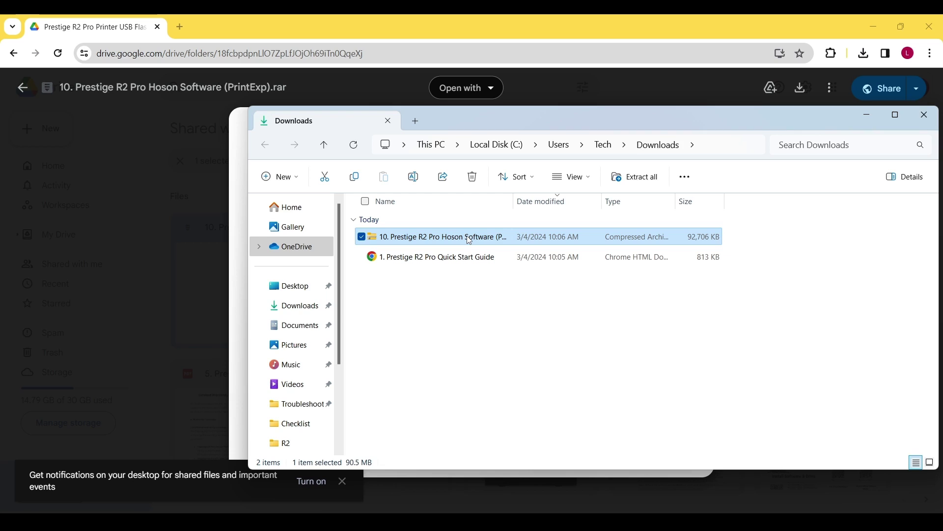
pyautogui.click(641, 176)
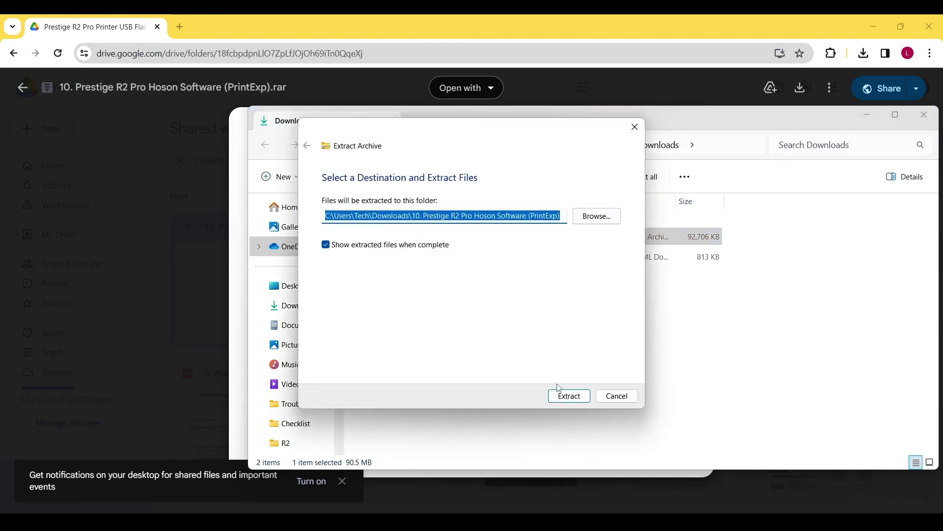
pyautogui.click(570, 397)
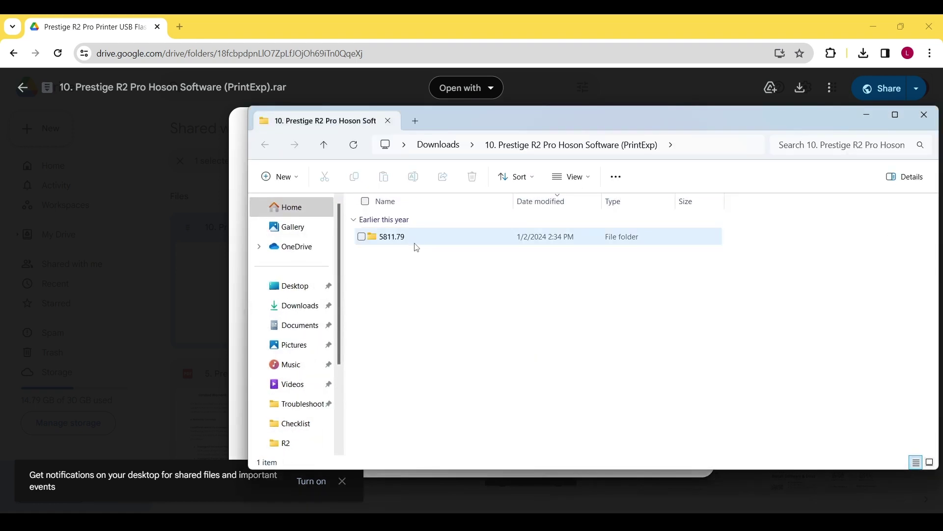
# Step: Run PrintExp_X64 from 5811.79 > PrintExp_X64 > HC PrintExp_X64, bypassing the SmartScreen warning
pyautogui.doubleClick(414, 246)
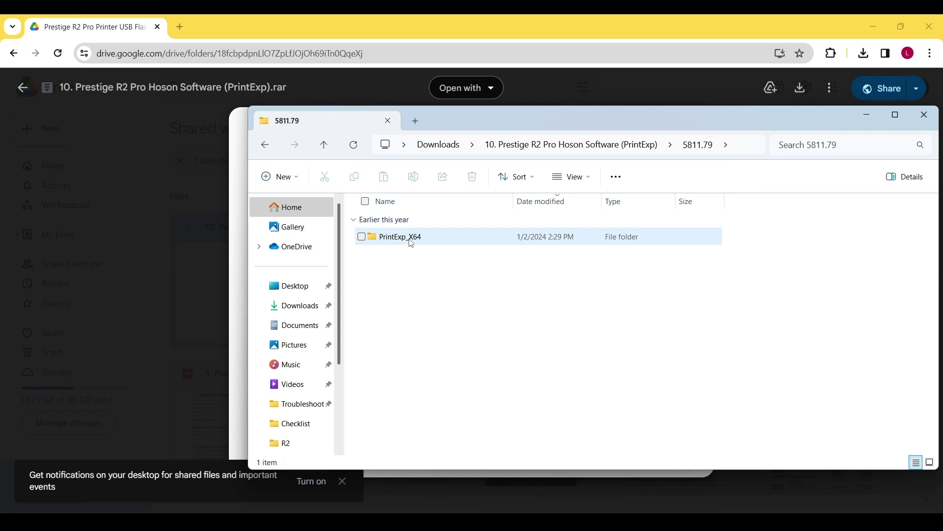
pyautogui.doubleClick(412, 238)
pyautogui.doubleClick(411, 238)
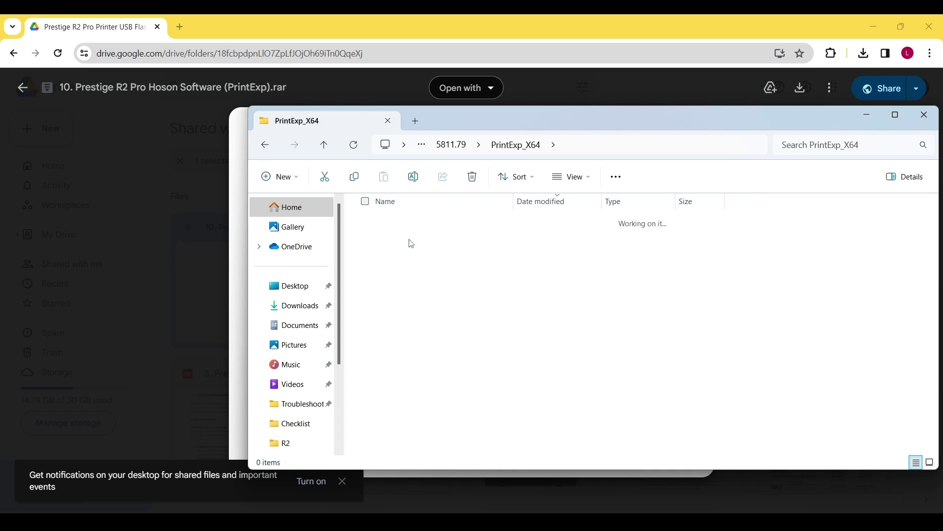
pyautogui.click(397, 359)
pyautogui.doubleClick(397, 362)
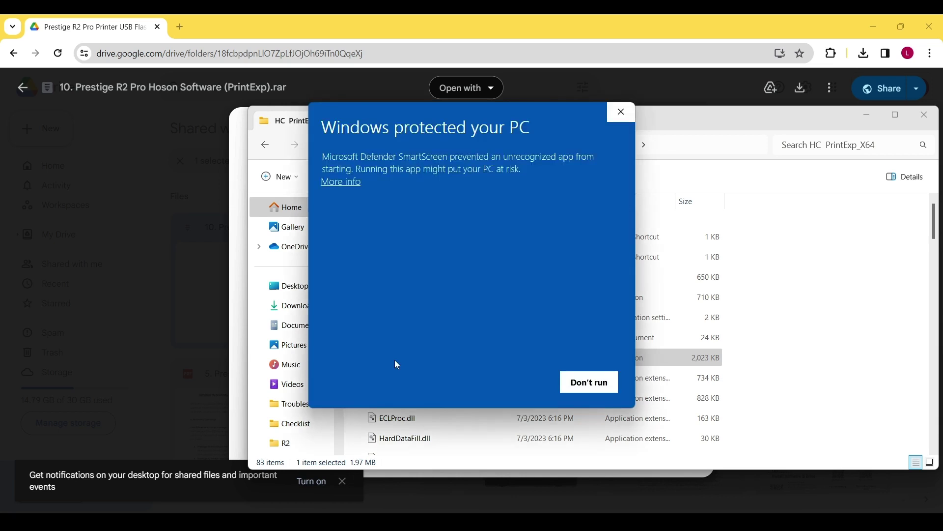
pyautogui.click(344, 182)
pyautogui.click(514, 383)
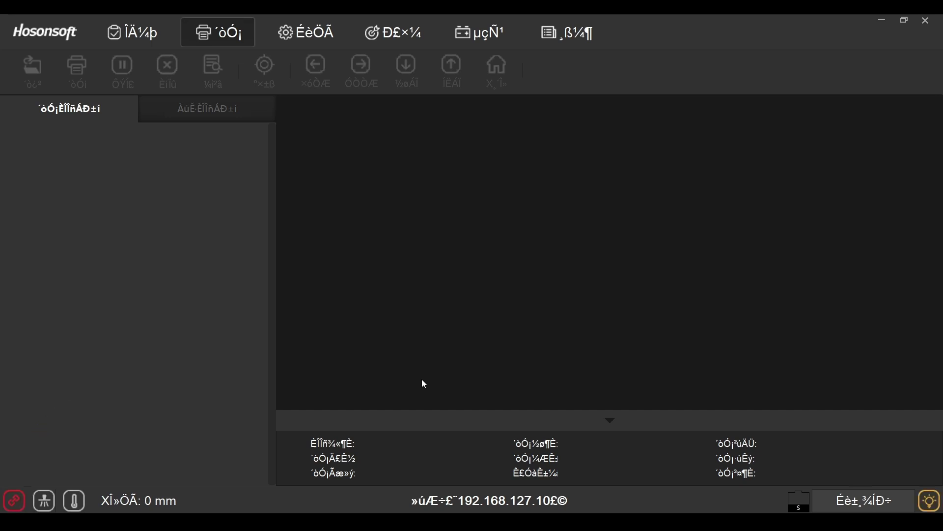
# Step: In Advanced connection settings, set TCP on Ethernet 2 with local IP 192.168.127.53 and apply
pyautogui.click(561, 38)
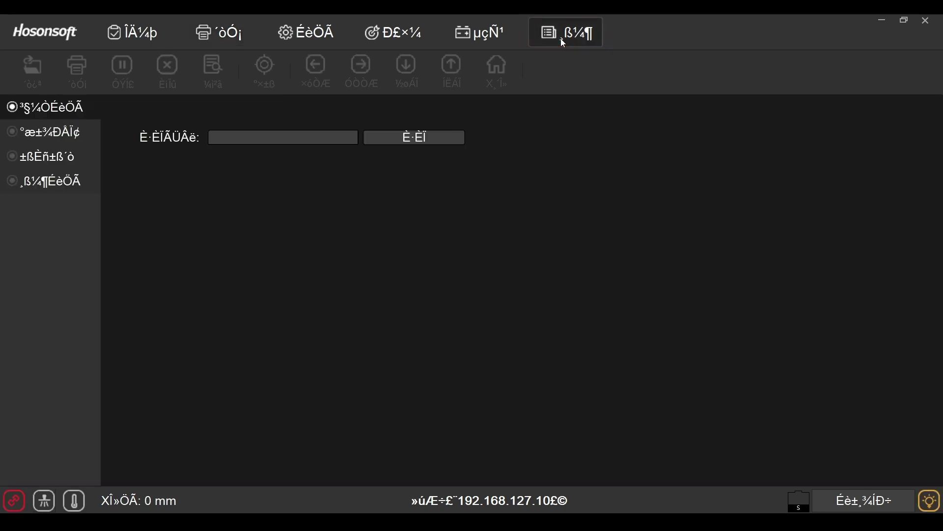
pyautogui.click(44, 179)
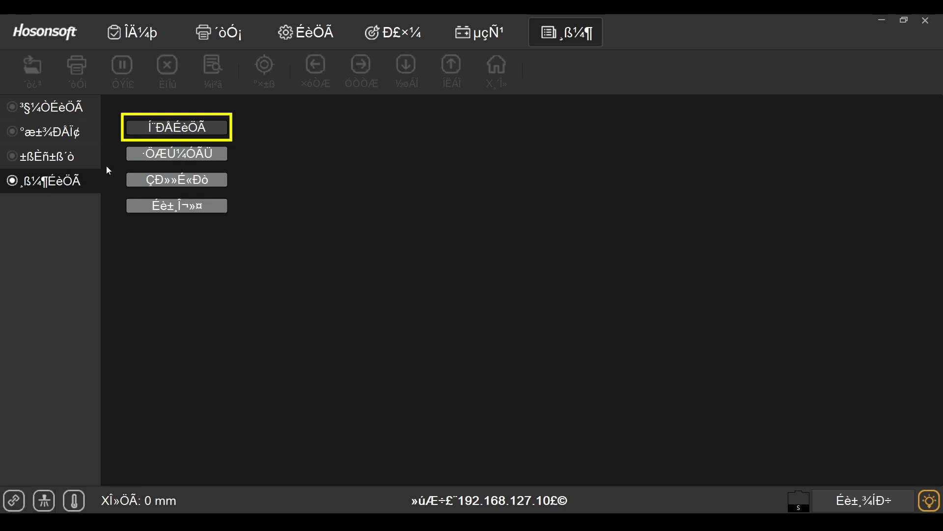
pyautogui.click(172, 133)
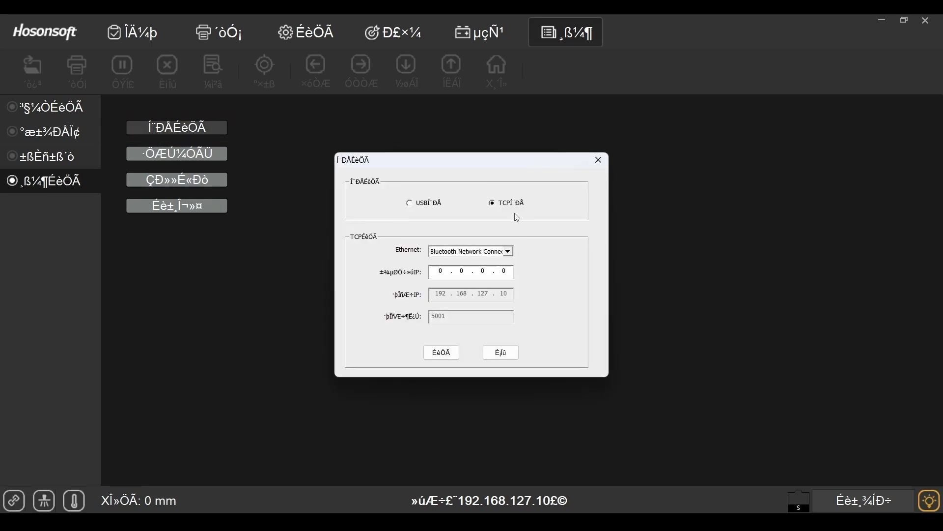
pyautogui.click(510, 254)
pyautogui.click(447, 270)
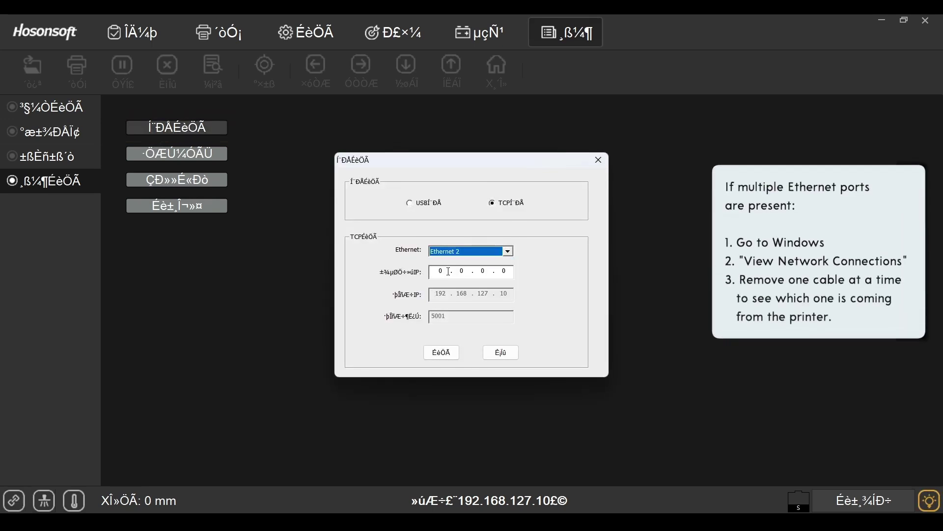
pyautogui.write('192.')
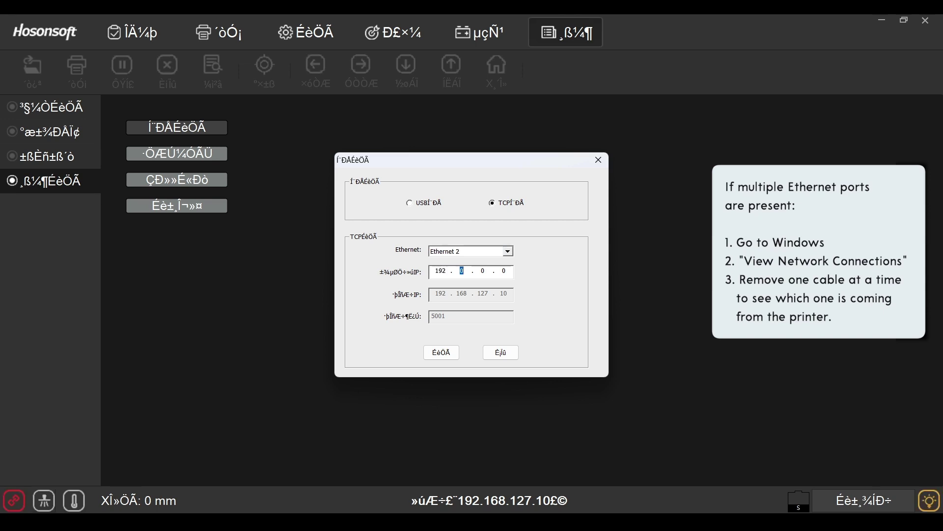
pyautogui.write('168.127.')
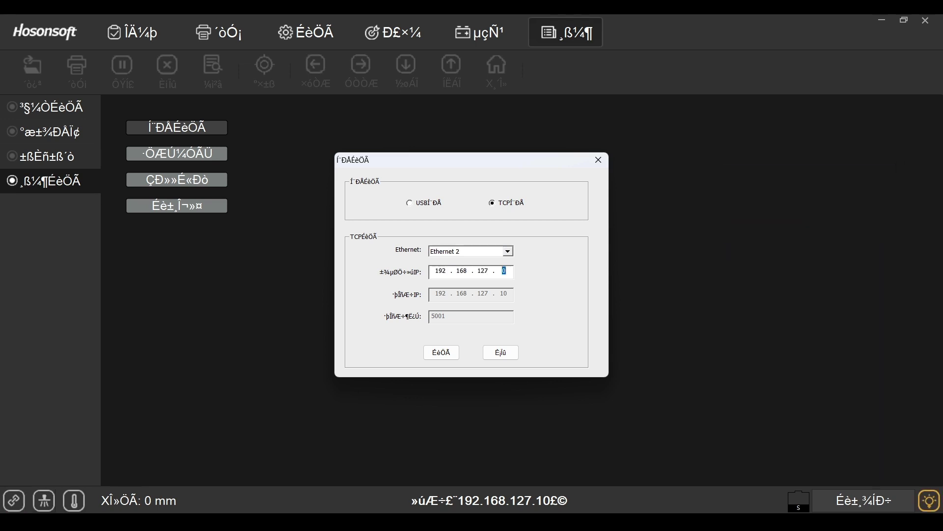
pyautogui.write('53')
pyautogui.click(441, 353)
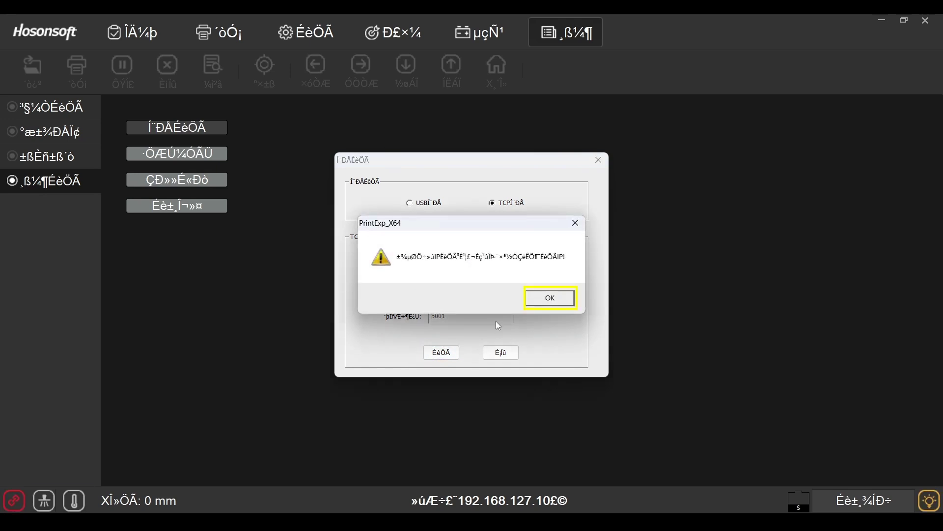
# Step: Dismiss the IP warning so PrintExp tries connecting to the printer at 192.168.127.10
pyautogui.click(547, 301)
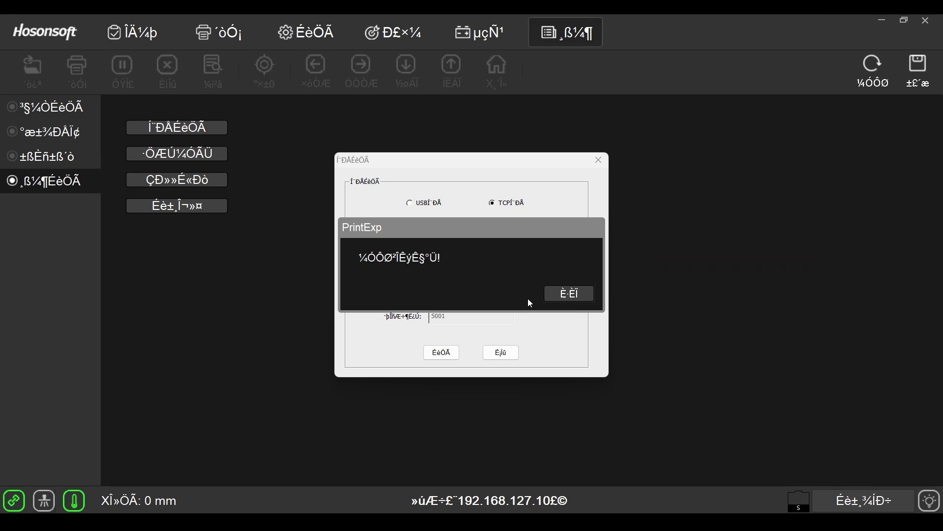
# Step: Dismiss the loading error, select and apply English in the language settings, then close the dialogs
pyautogui.click(559, 294)
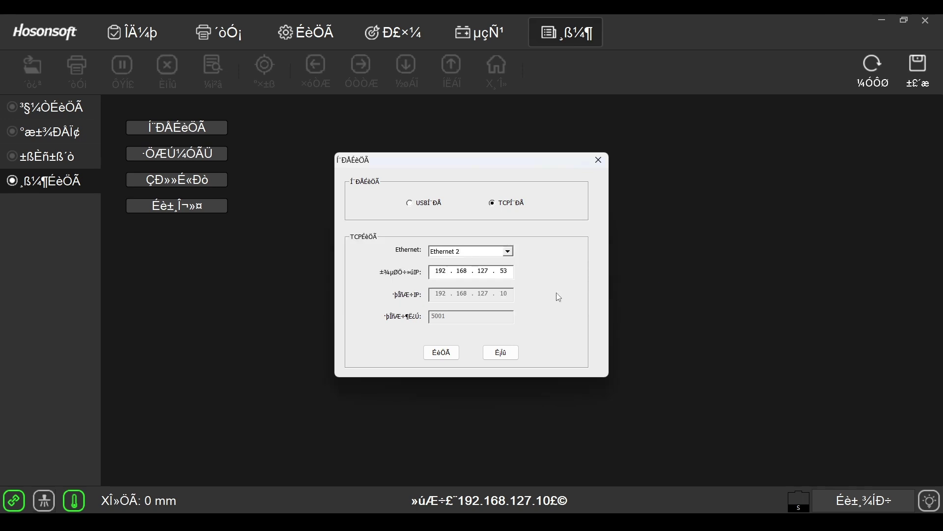
pyautogui.click(597, 162)
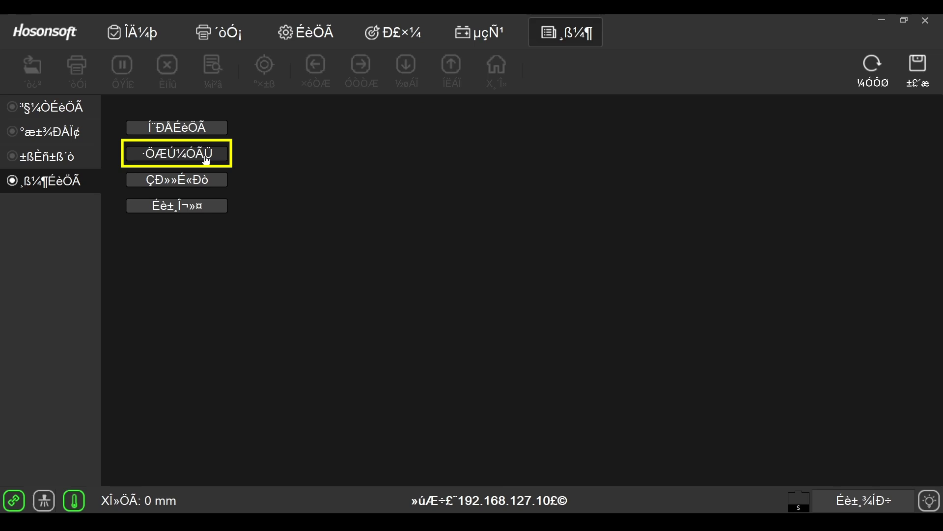
pyautogui.click(207, 161)
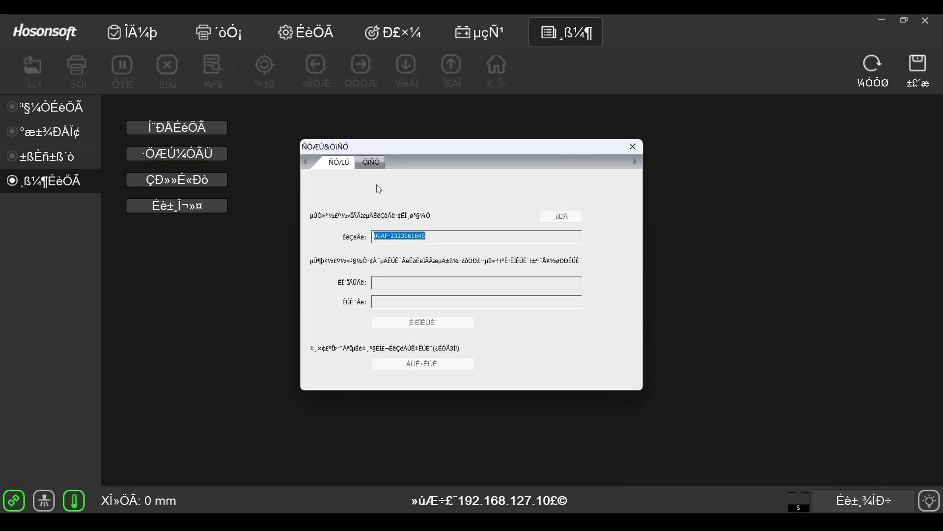
pyautogui.click(372, 163)
pyautogui.click(426, 193)
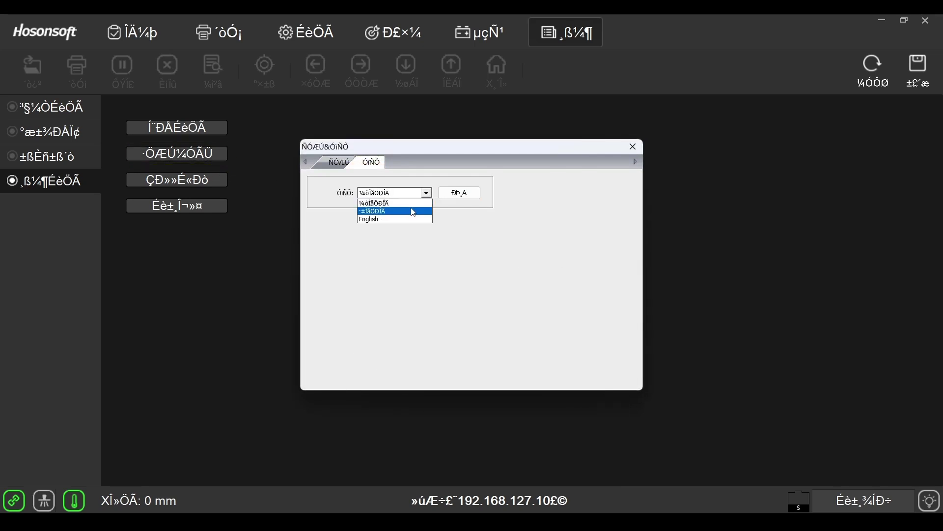
pyautogui.click(408, 220)
pyautogui.click(468, 194)
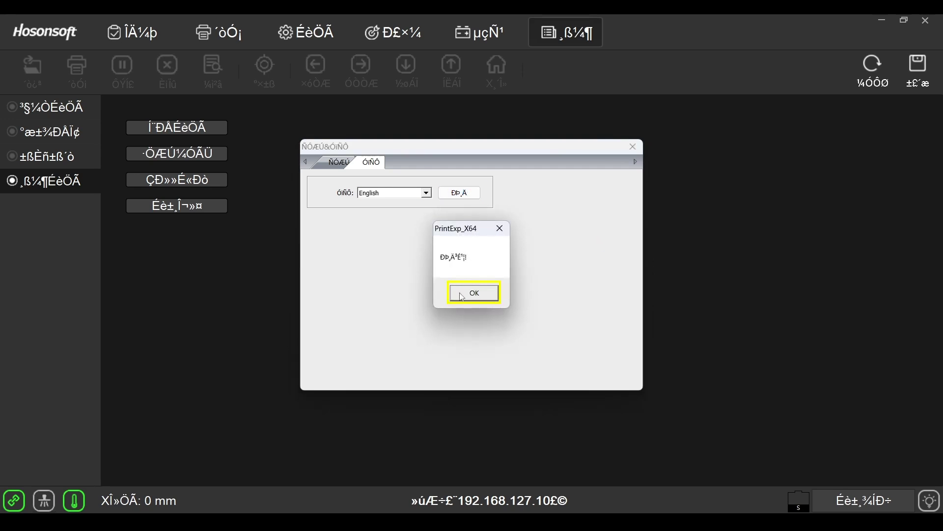
pyautogui.click(461, 296)
pyautogui.click(633, 146)
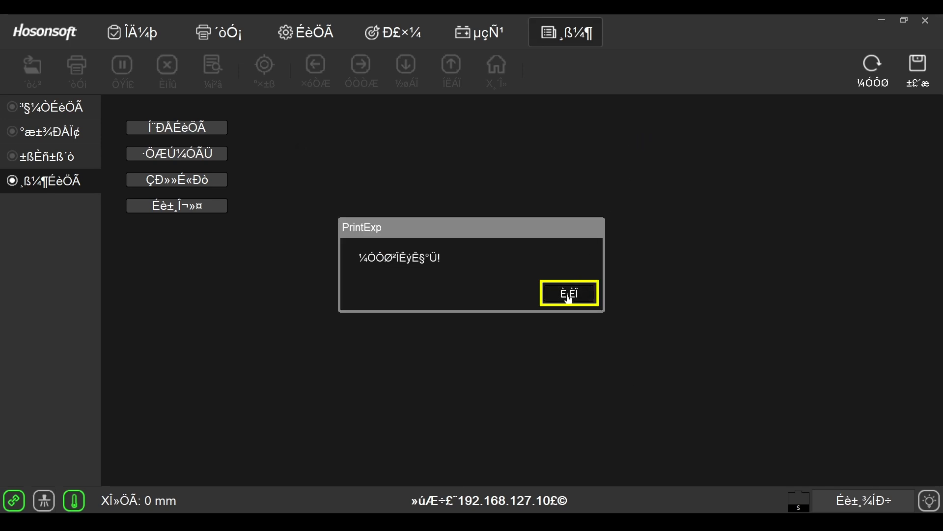
pyautogui.click(568, 293)
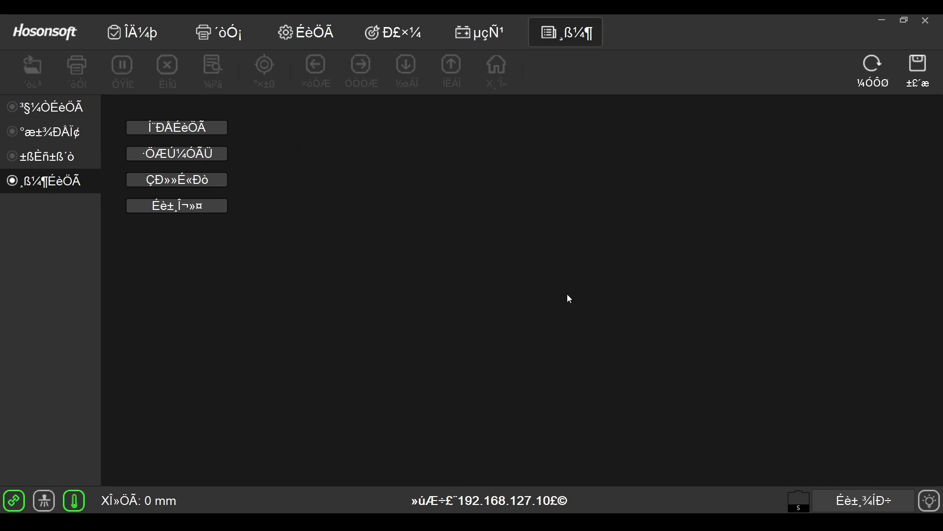
# Step: Exit PrintExp, confirming Yes, and relaunch PrintExp_X64 from File Explorer
pyautogui.click(926, 21)
pyautogui.click(509, 294)
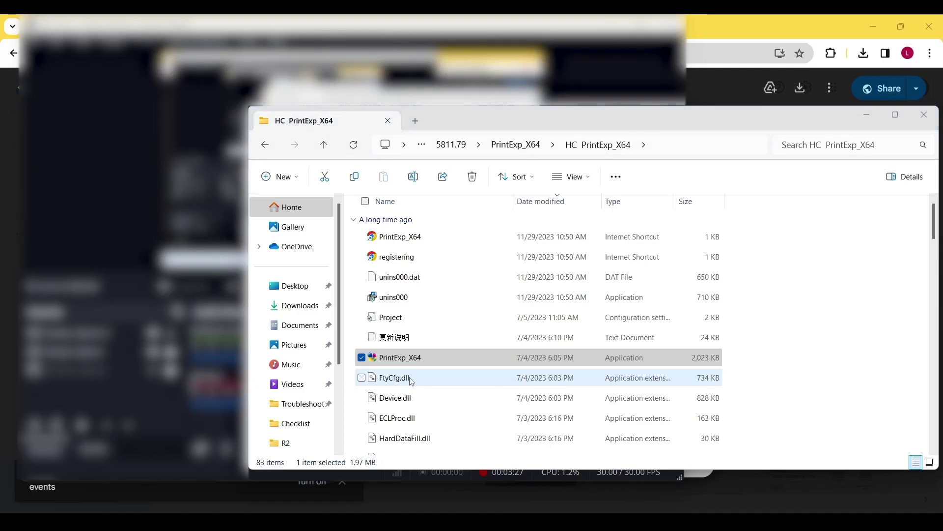
pyautogui.press('Return')
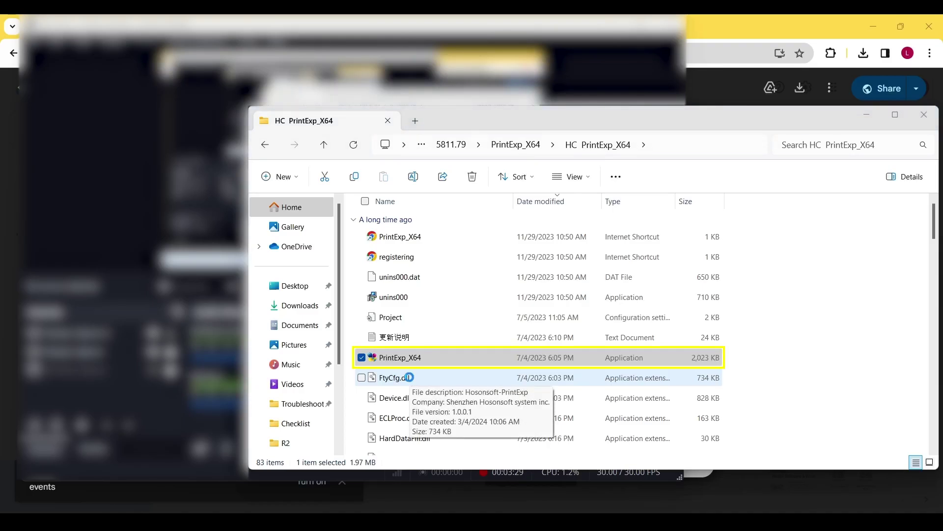